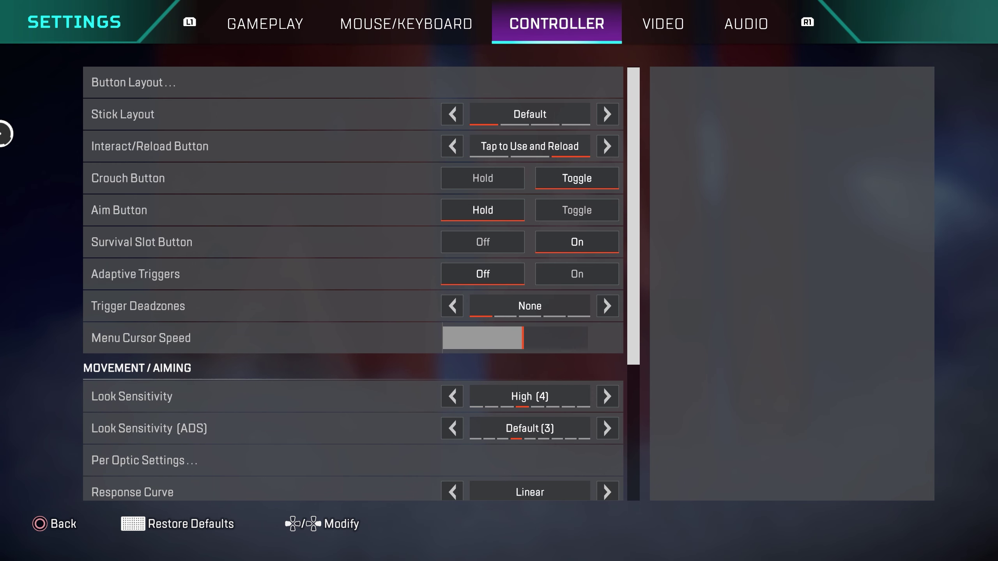
View the controller button layout presets and return to the controller settings list.
click(80, 50)
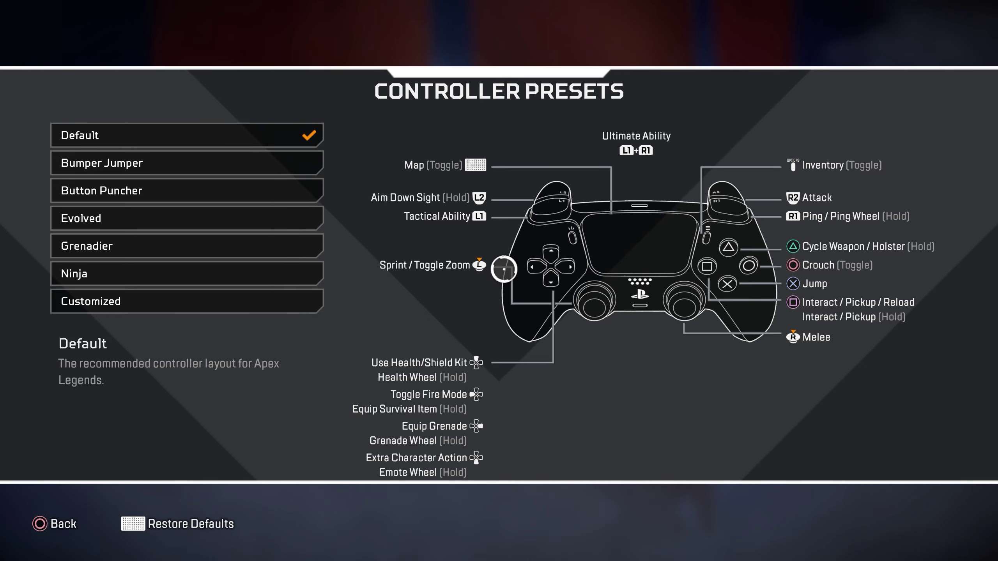
key(Escape)
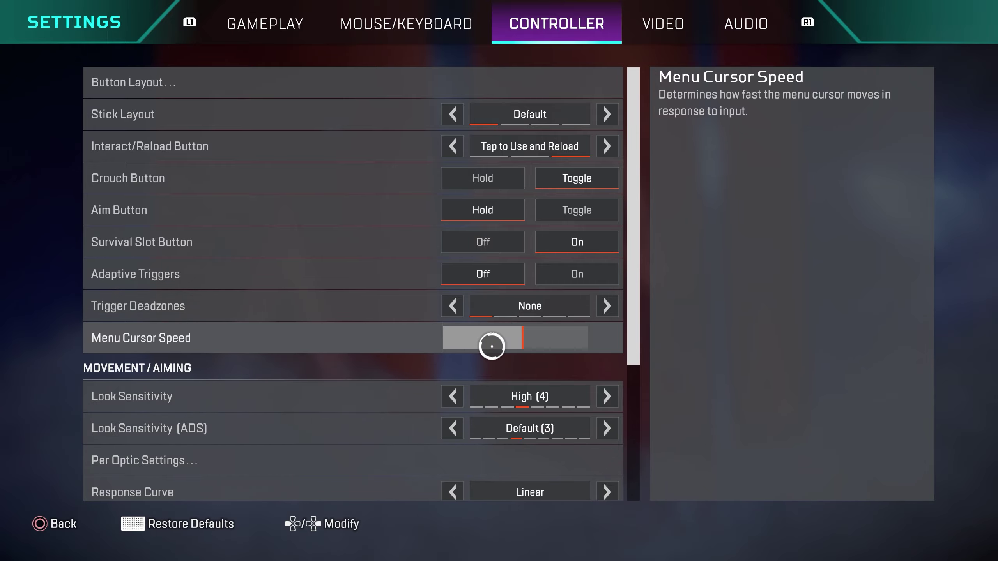
scroll(416, 346, down, 5)
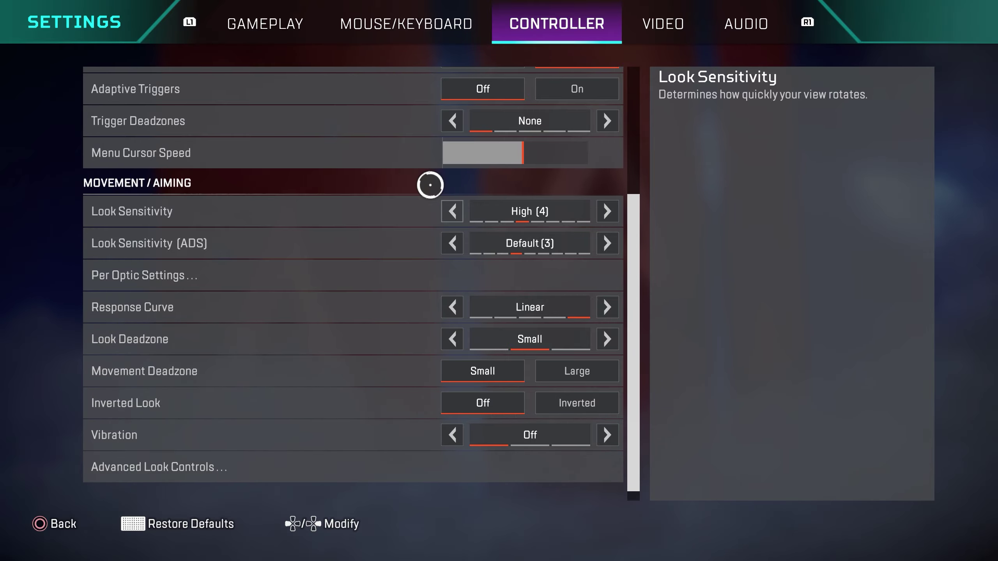
Switch Look Deadzone back and forth between None and Small, ending on Small.
click(452, 339)
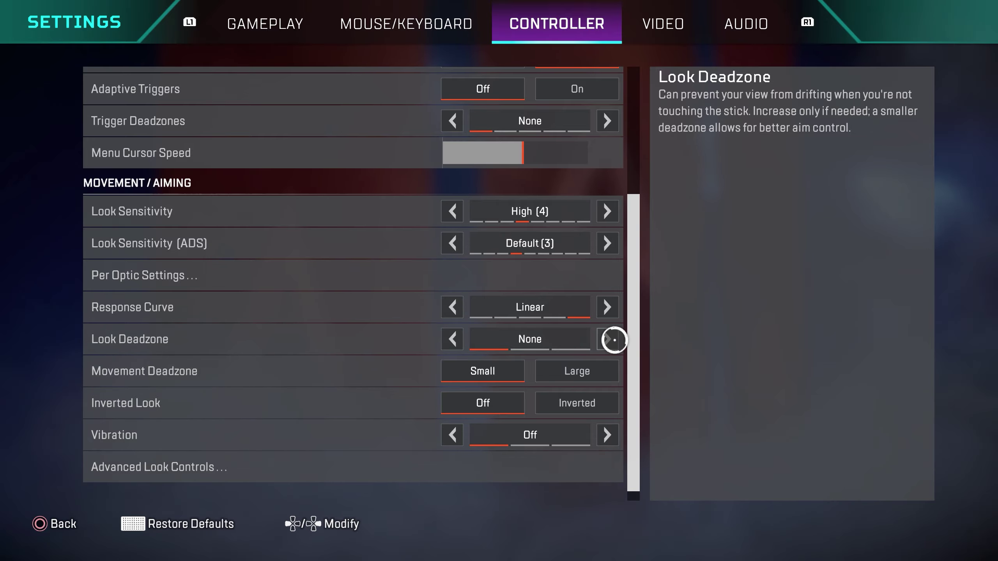
click(607, 338)
click(460, 340)
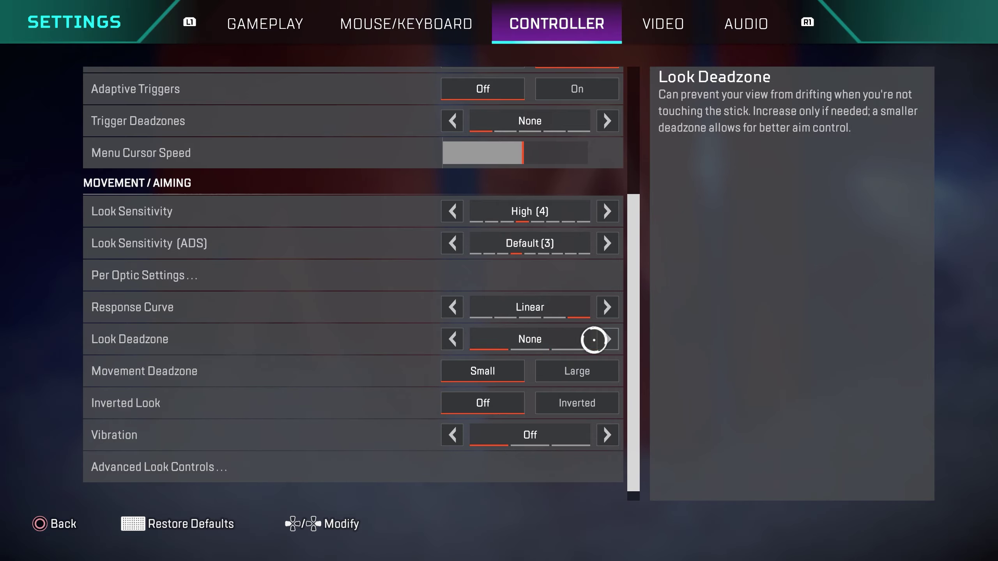
click(608, 340)
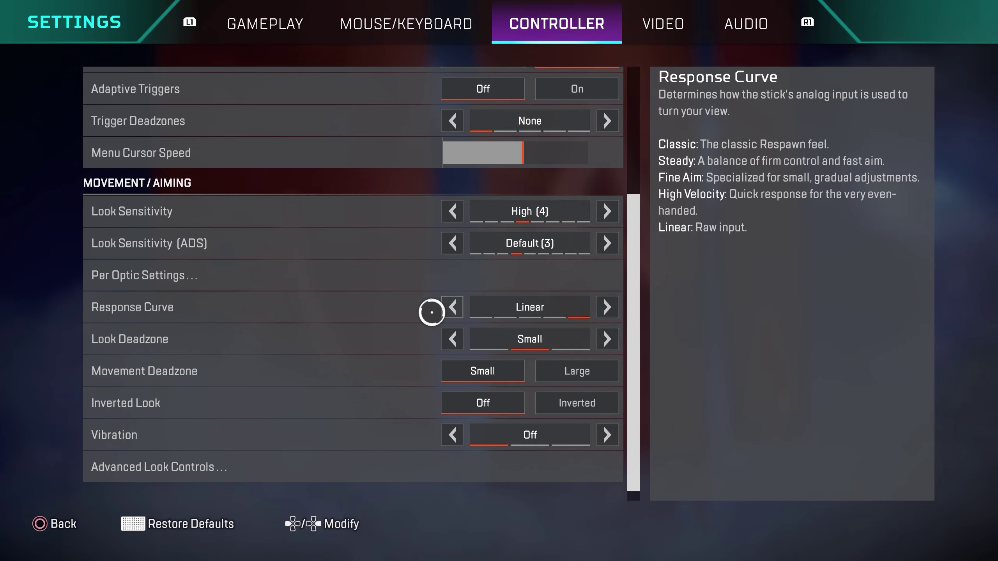
click(442, 326)
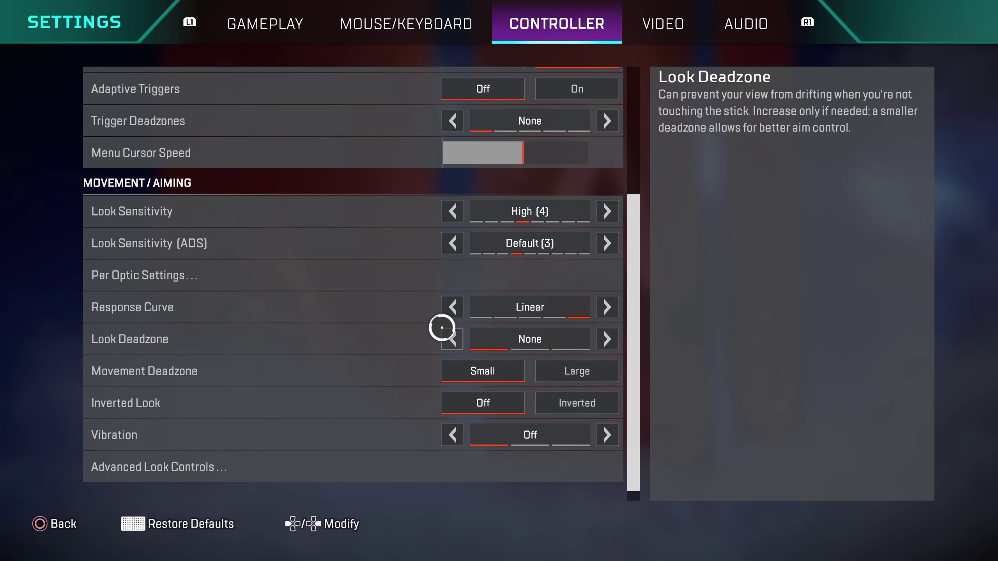
click(612, 327)
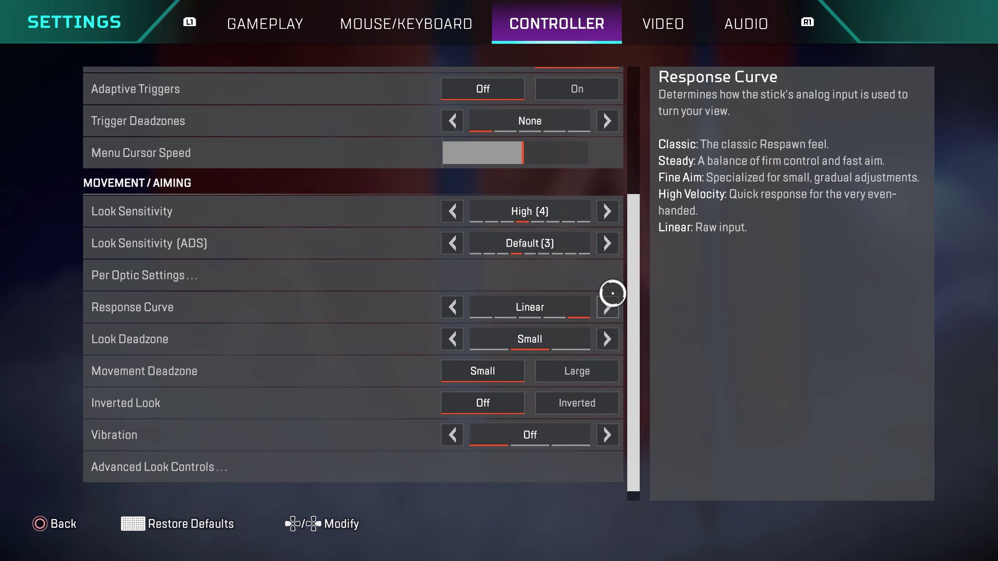
Cycle the Response Curve through its options starting from Classic, ending on Linear.
click(608, 301)
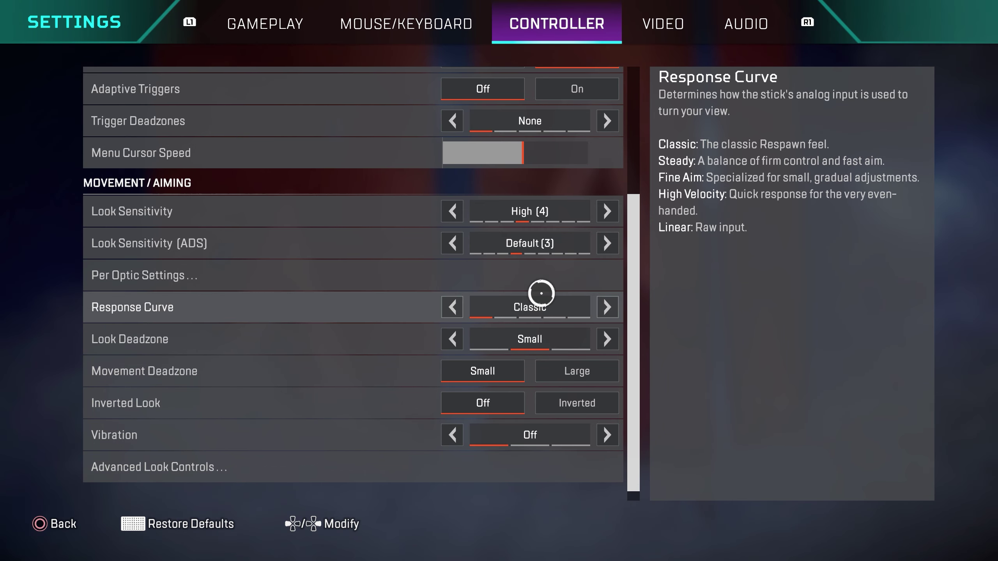
click(452, 302)
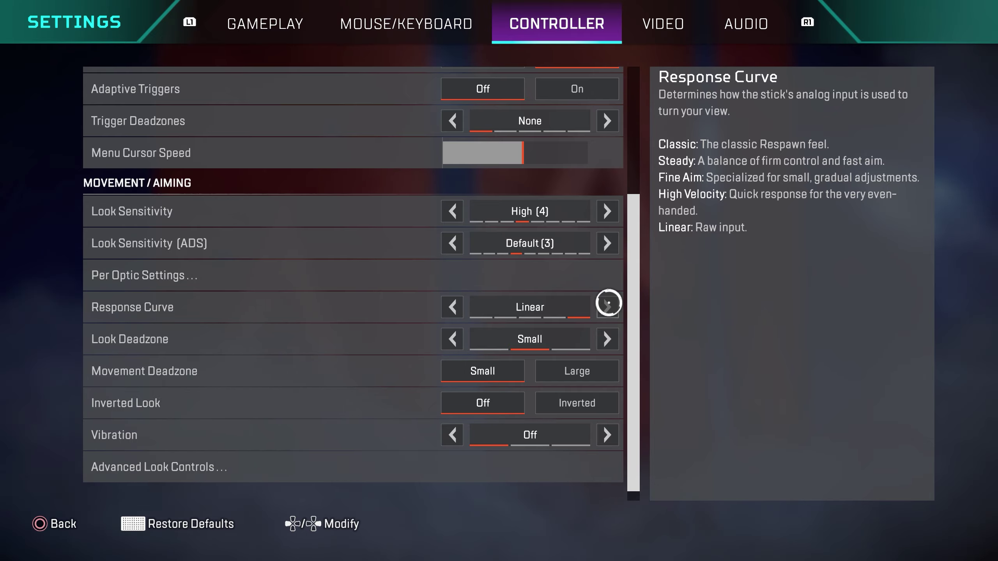
click(608, 303)
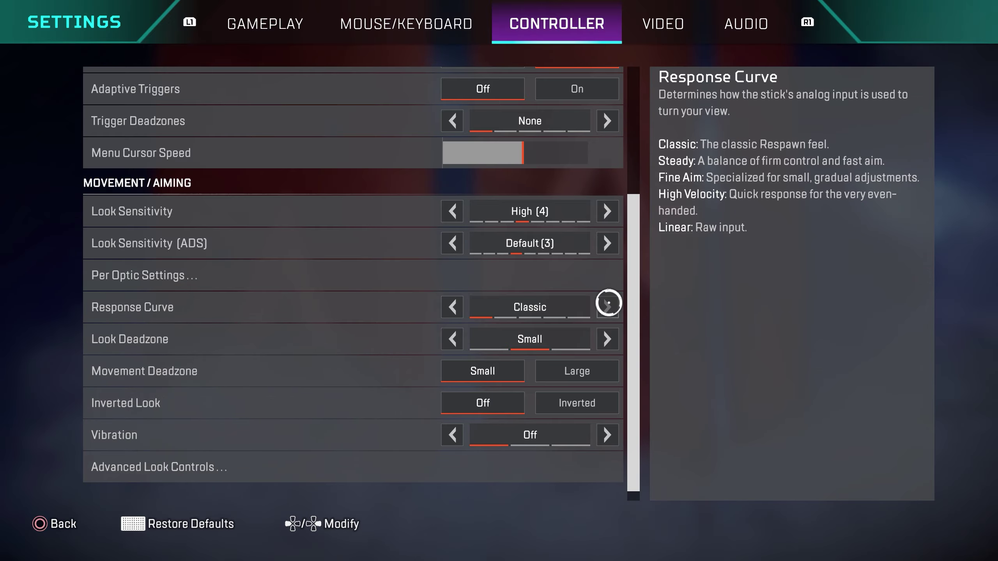
click(608, 303)
click(608, 303)
click(608, 303)
click(608, 303)
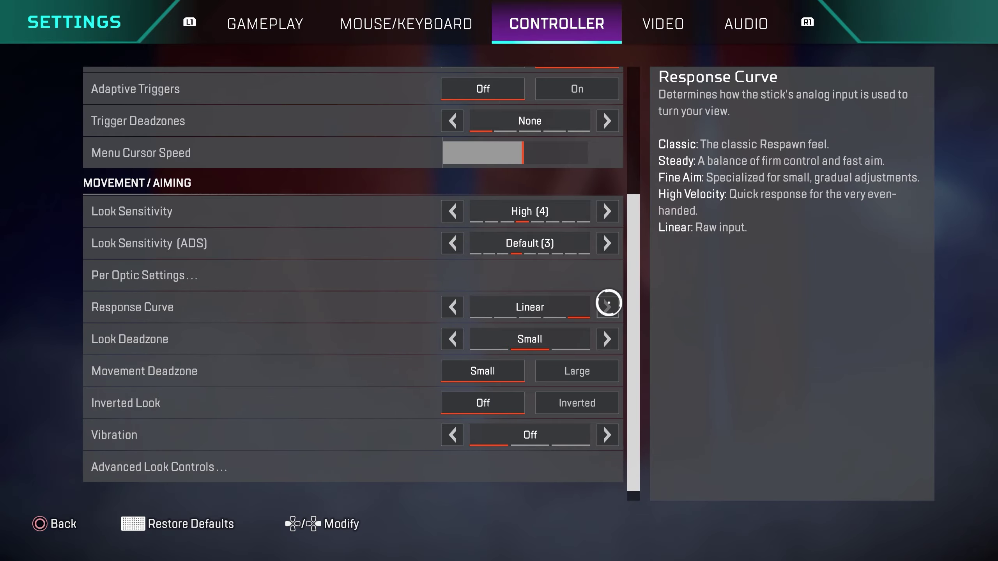
Open the gameplay settings and examine the weapon auto-cycle, sprint, auto-run and jetpack options.
click(275, 275)
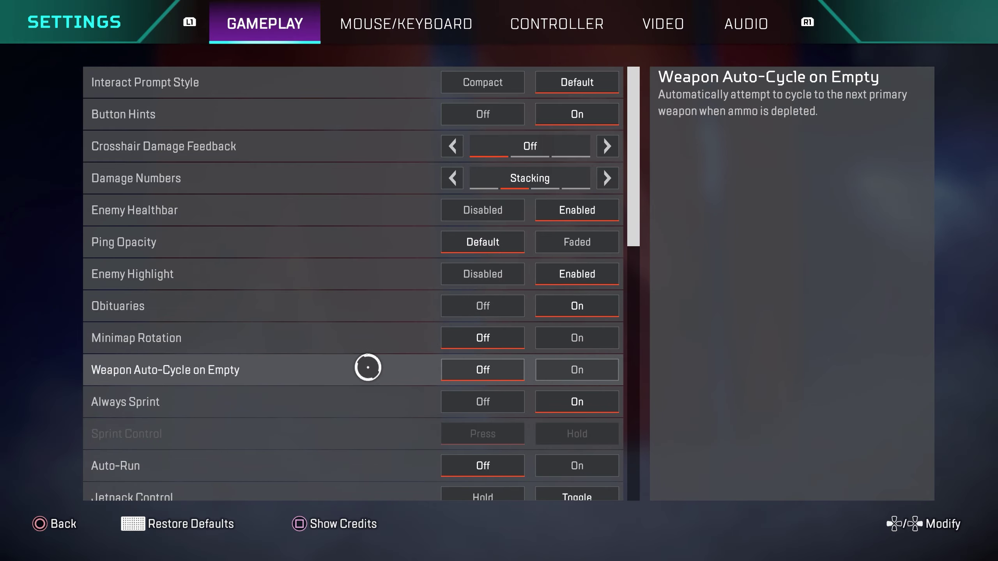
scroll(370, 405, down, 3)
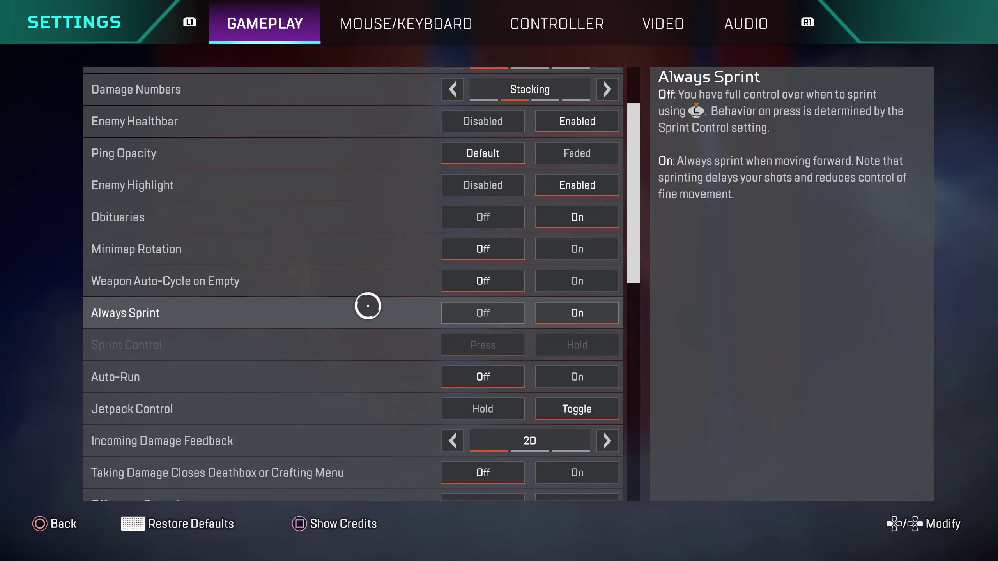
scroll(367, 354, down, 2)
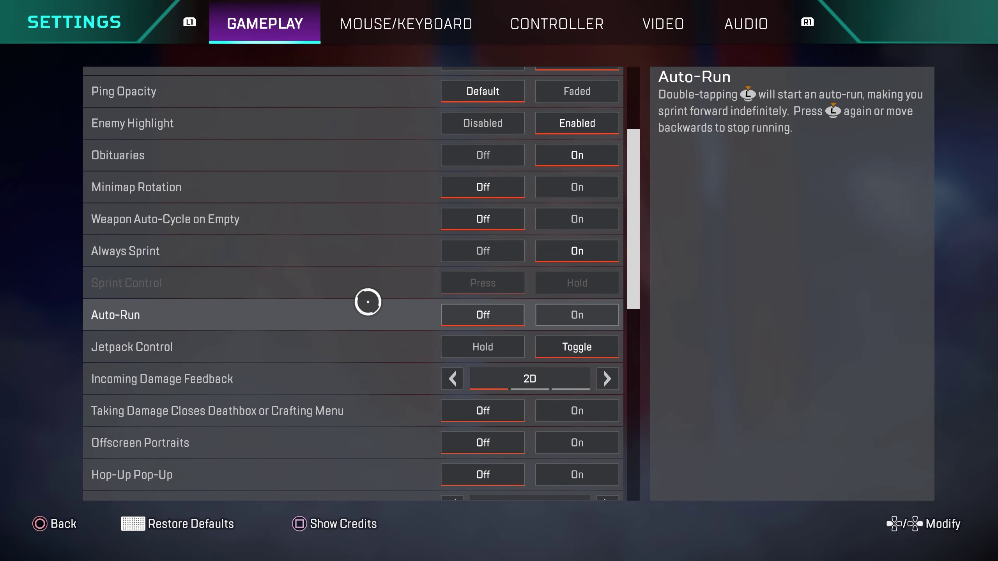
scroll(367, 320, down, 2)
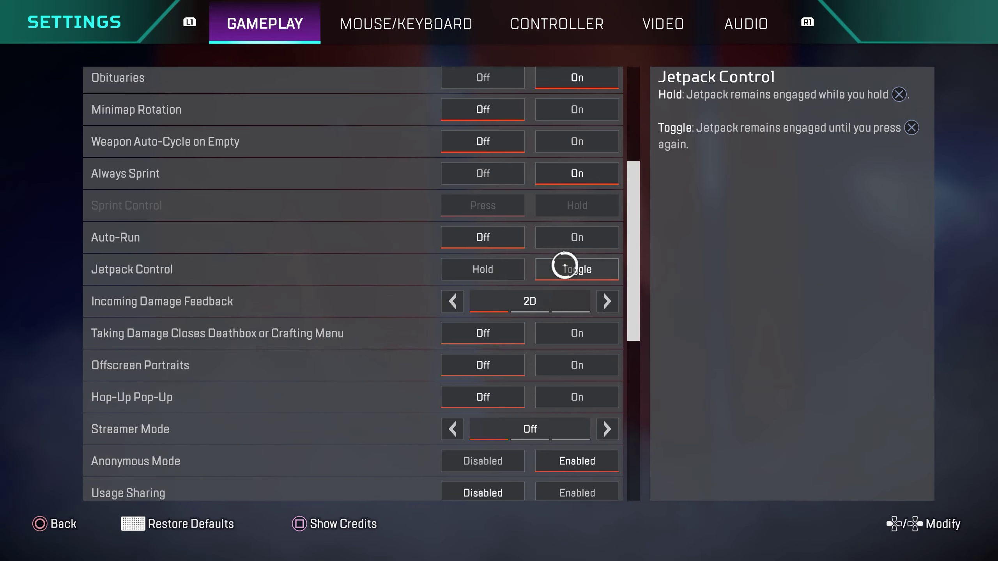
Try 3D for Incoming Damage Feedback and return the setting to 2D.
scroll(320, 226, down, 2)
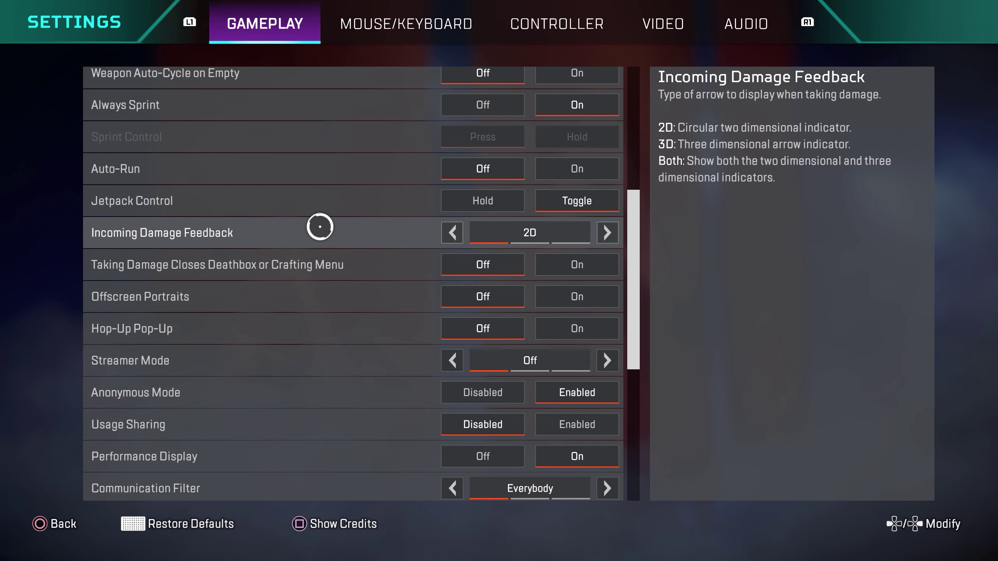
click(605, 227)
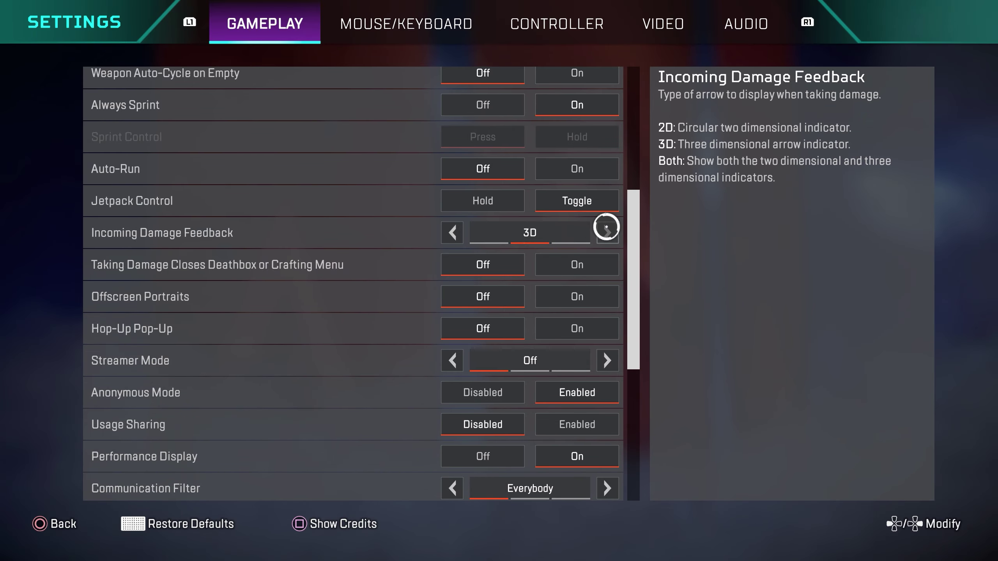
click(463, 227)
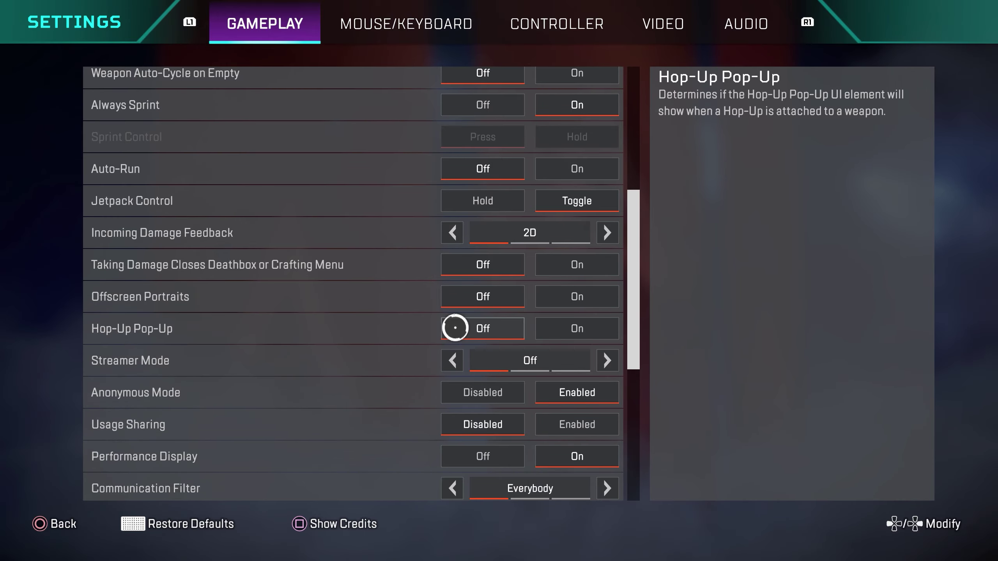
Examine the custom reticle and laser sight colors, along with the accessibility options in the gameplay settings.
scroll(367, 194, down, 3)
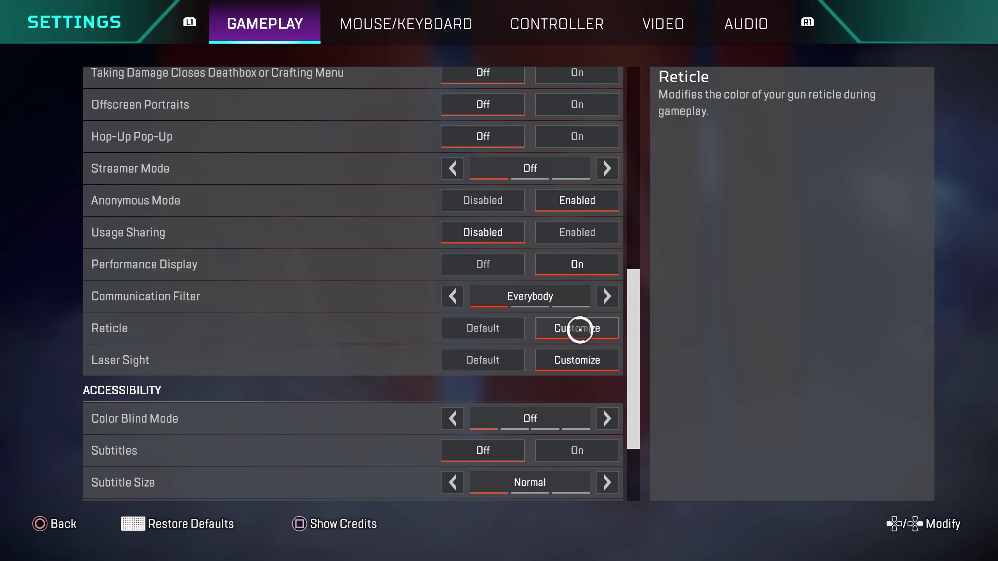
click(580, 330)
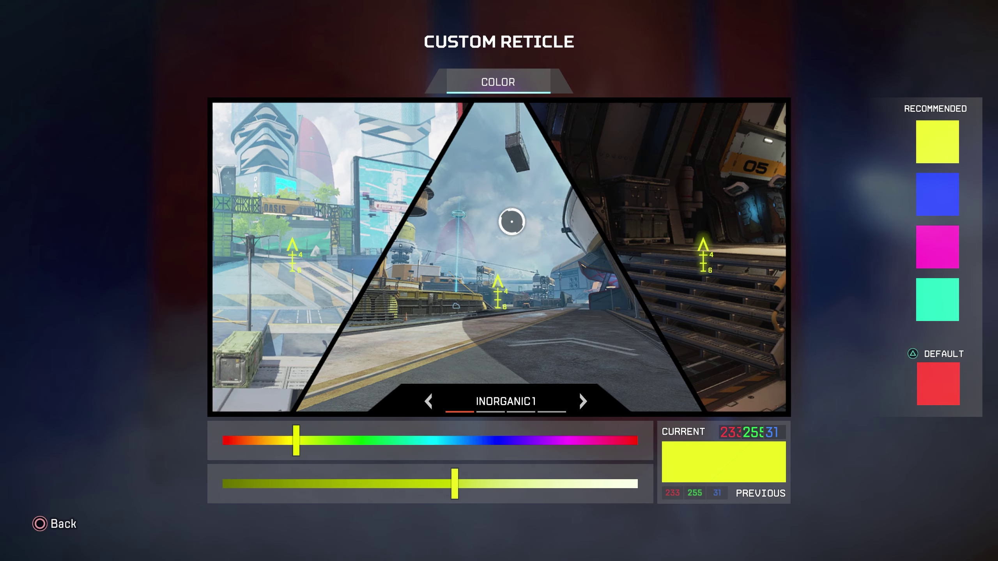
key(Escape)
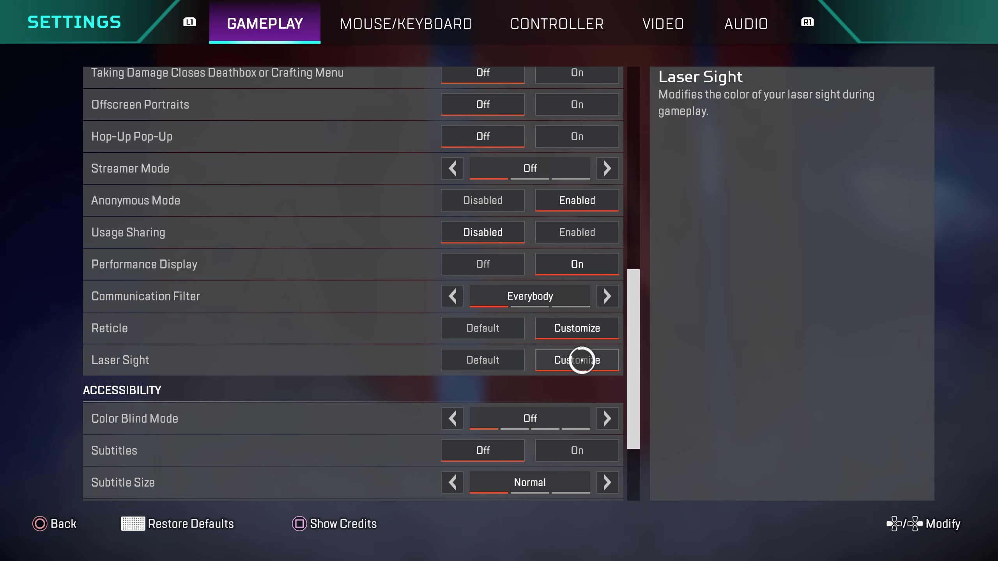
click(582, 360)
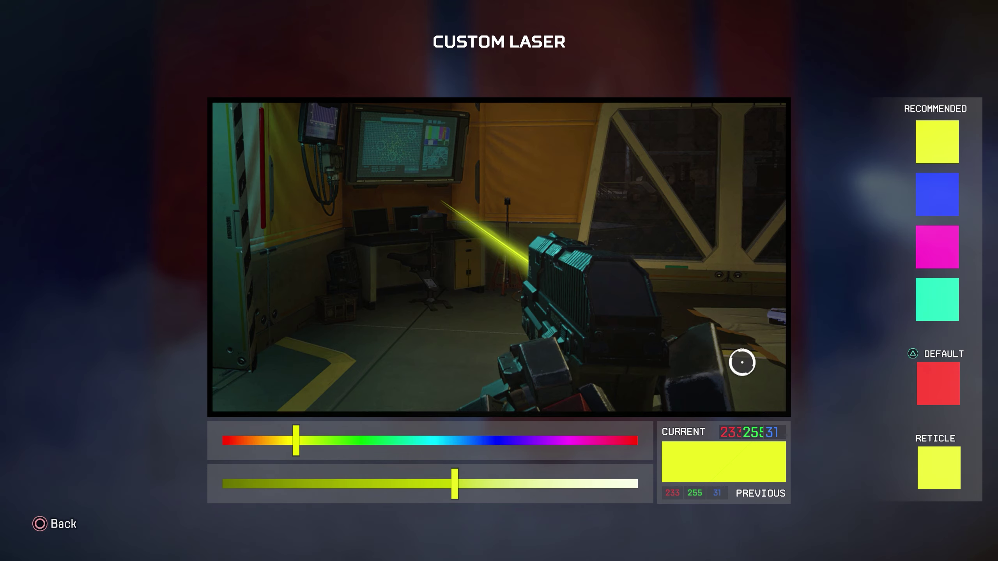
key(Escape)
scroll(303, 410, down, 3)
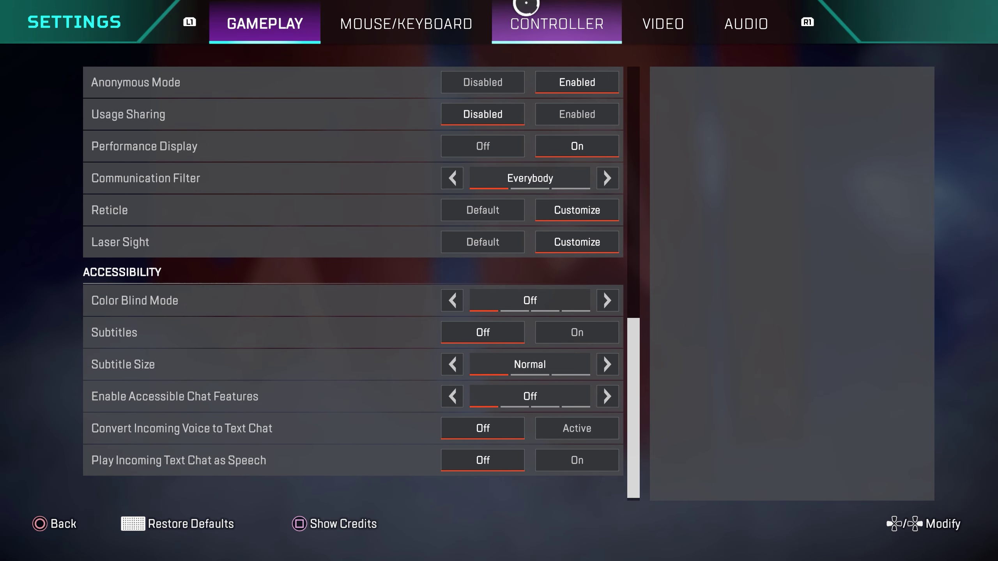
Open the video settings and examine the display, field of view and advanced graphics options.
click(663, 23)
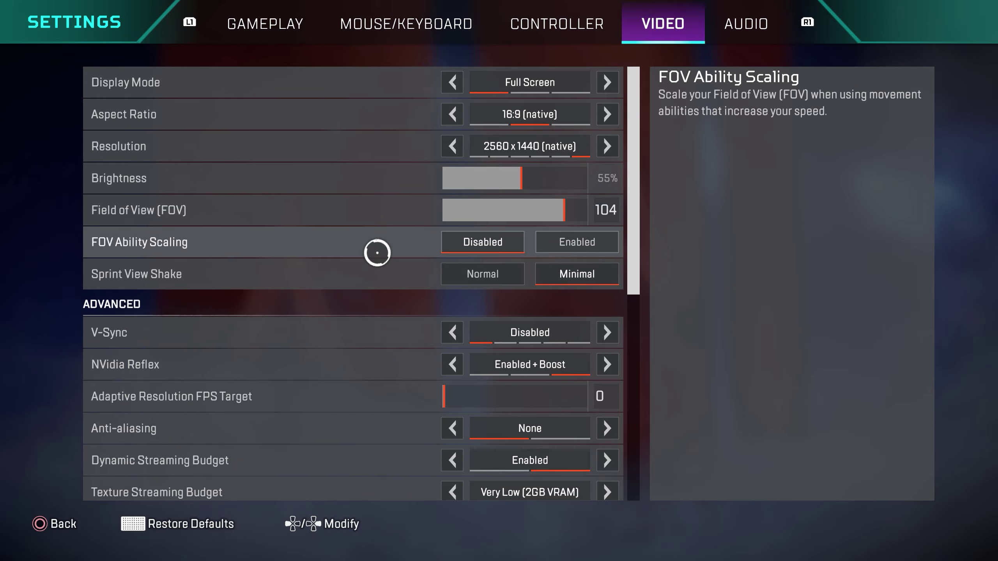
scroll(377, 268, down, 5)
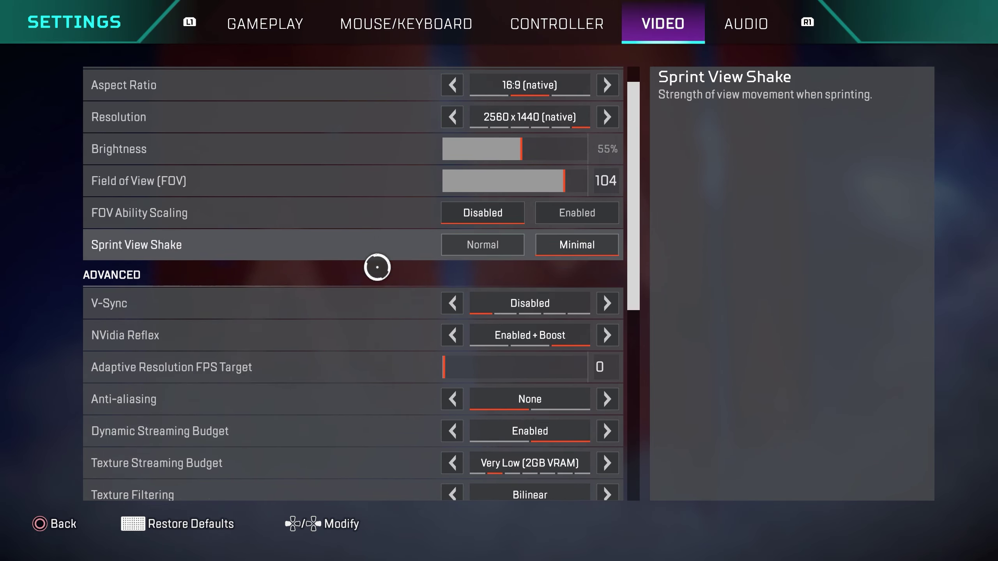
scroll(378, 195, down, 2)
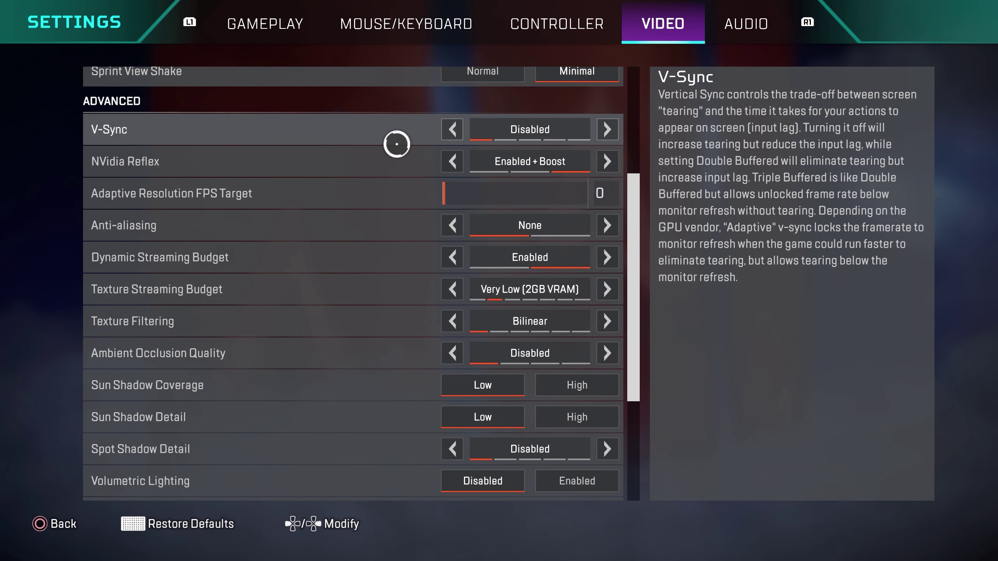
scroll(396, 143, down, 3)
scroll(396, 144, down, 4)
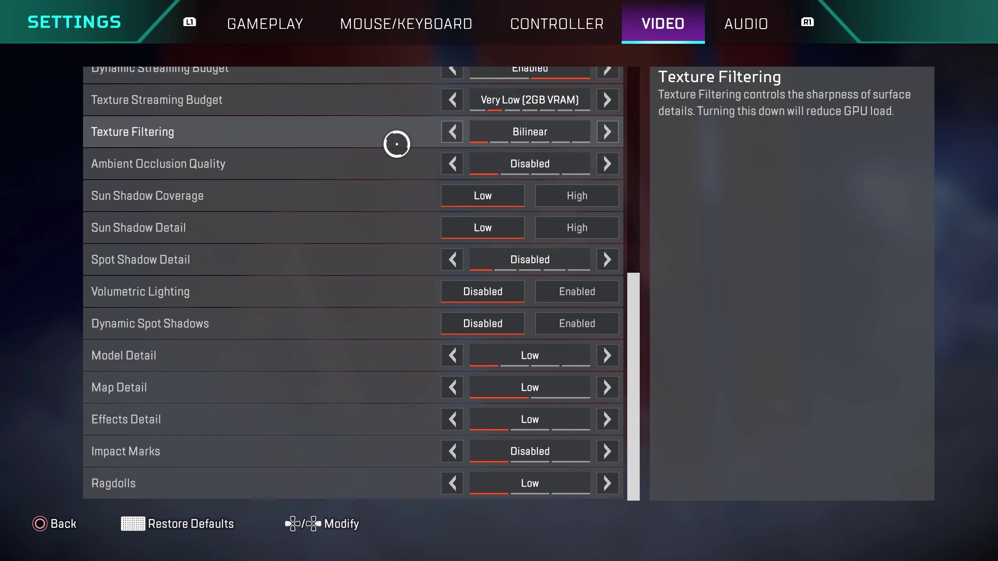
scroll(397, 144, up, 8)
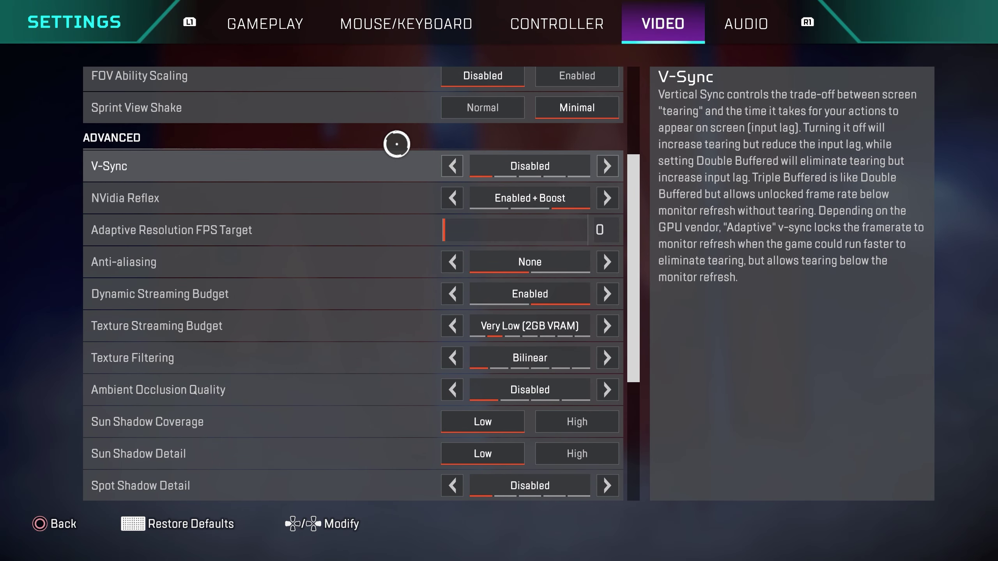
scroll(397, 144, down, 8)
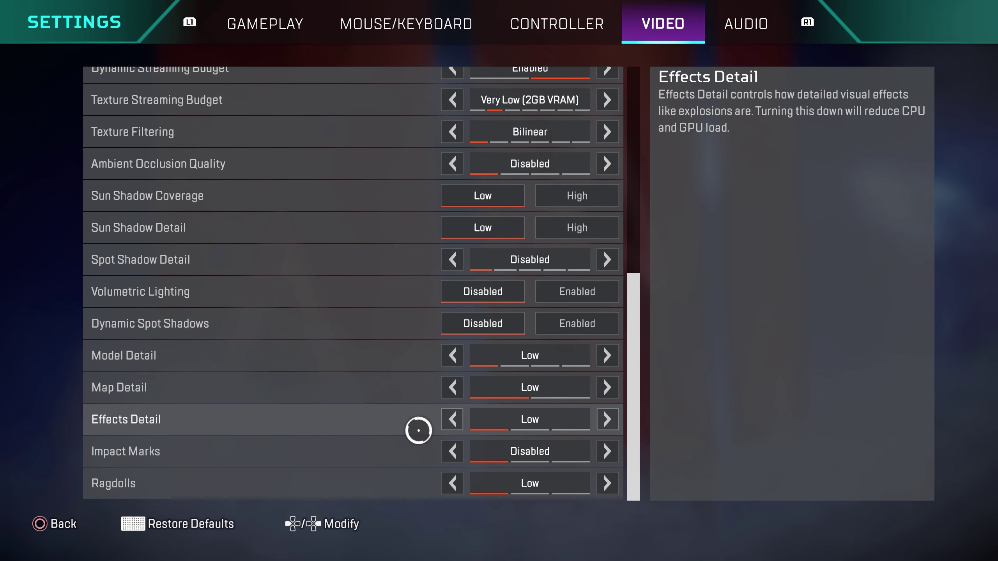
scroll(418, 431, up, 10)
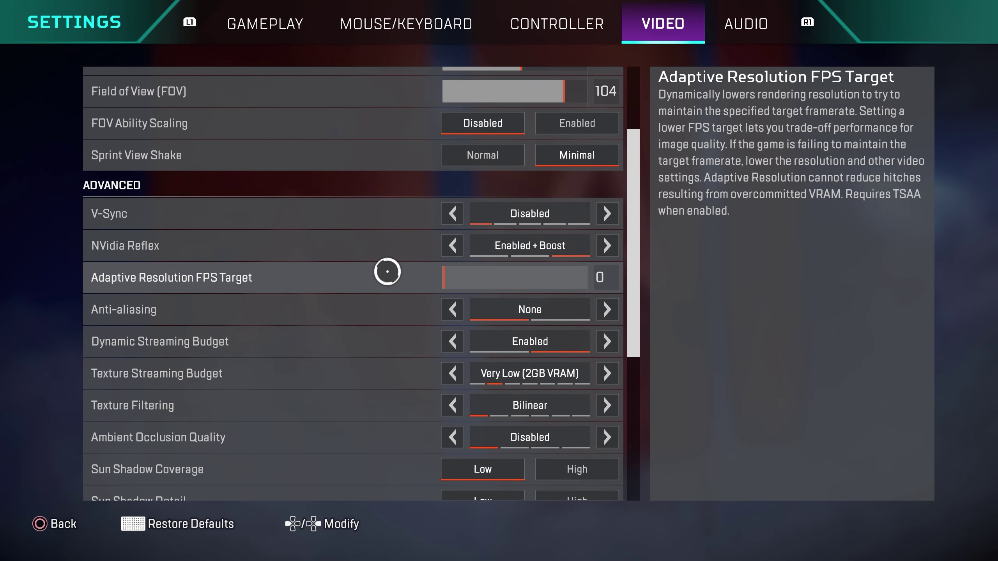
scroll(387, 272, up, 4)
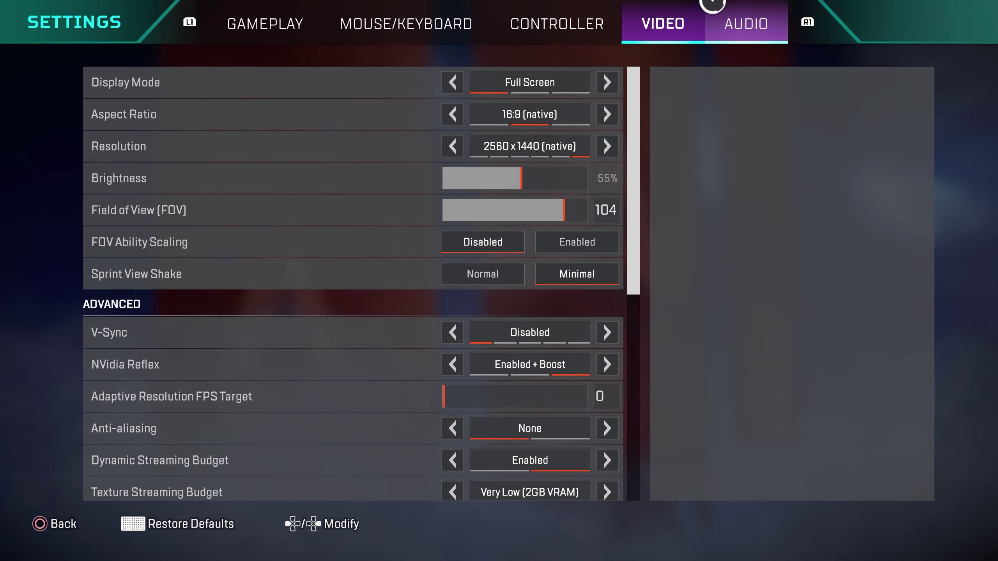
Review the audio volume and voice chat settings, and exit the settings to the lobby.
click(711, 5)
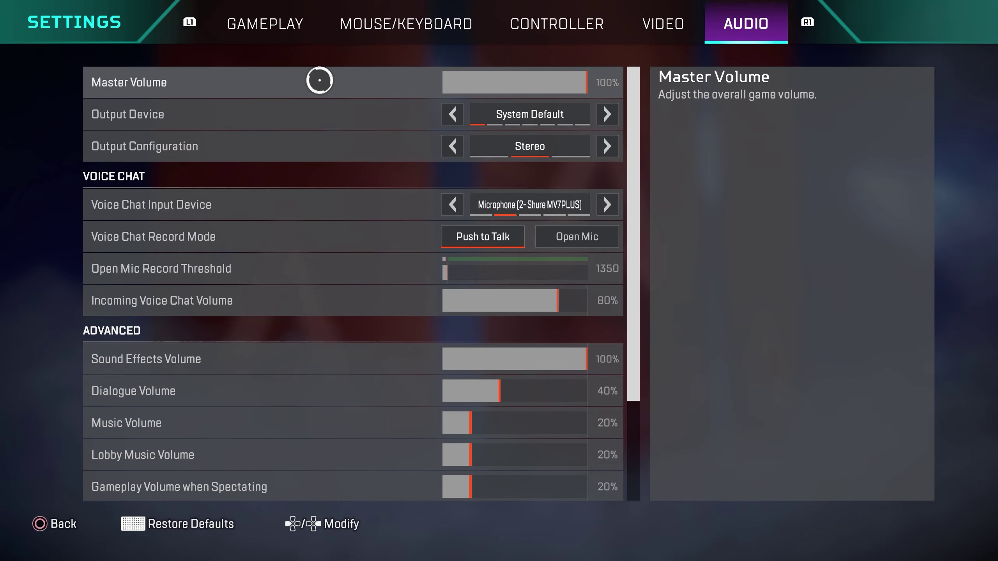
scroll(319, 219, down, 4)
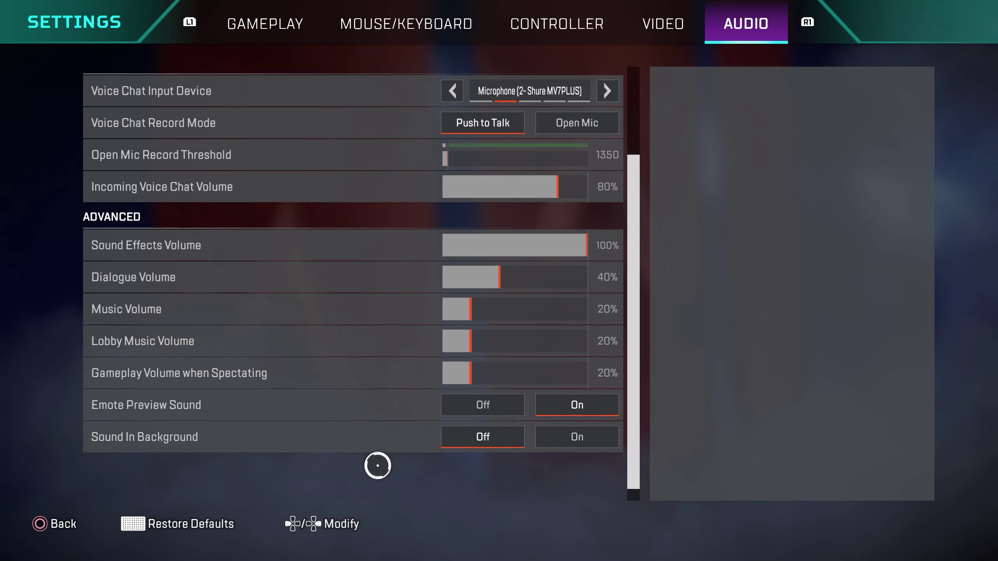
scroll(376, 463, up, 4)
key(Escape)
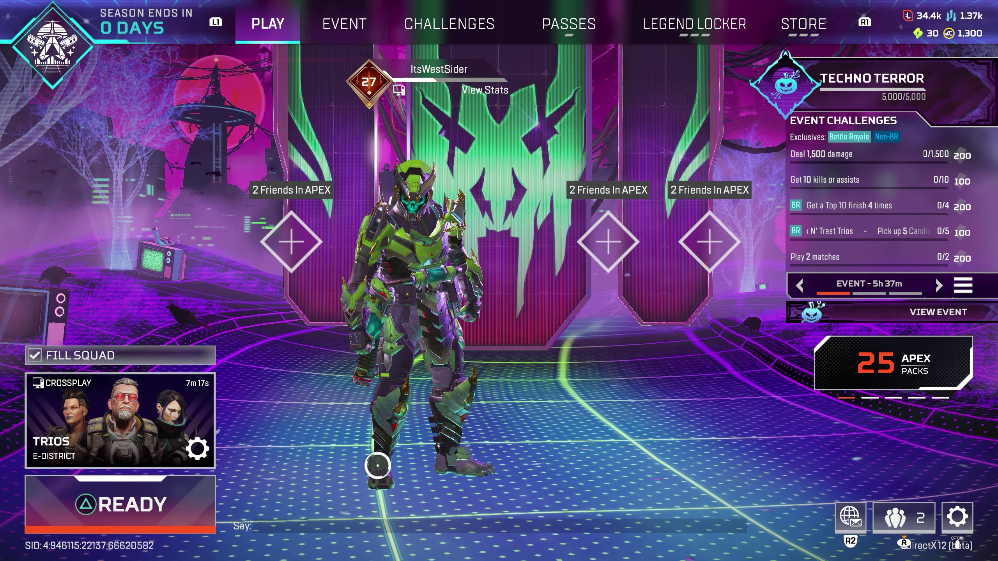